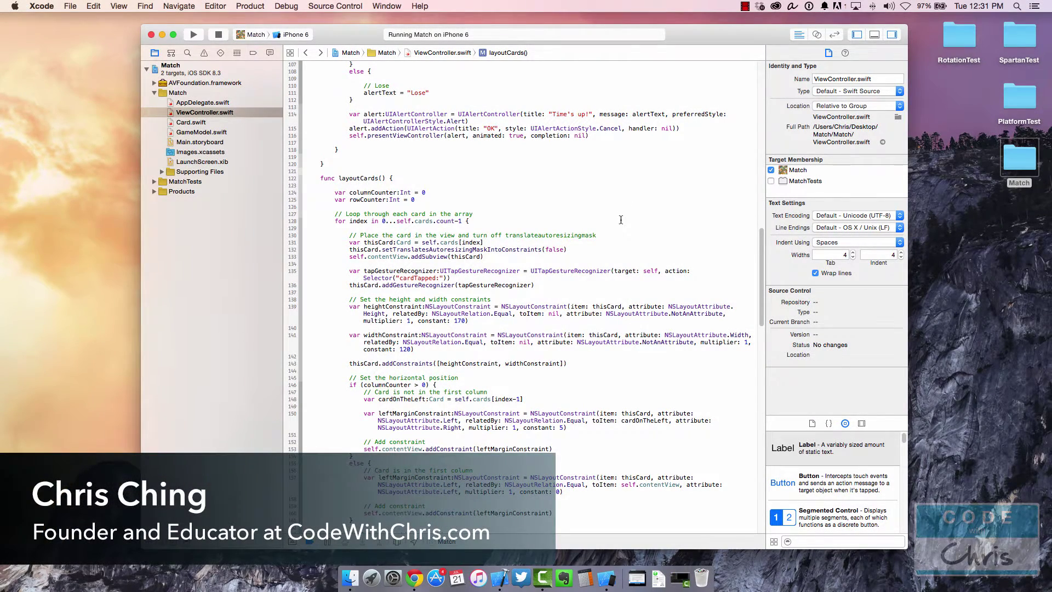
- Stop the Match app running in the simulator
click(217, 35)
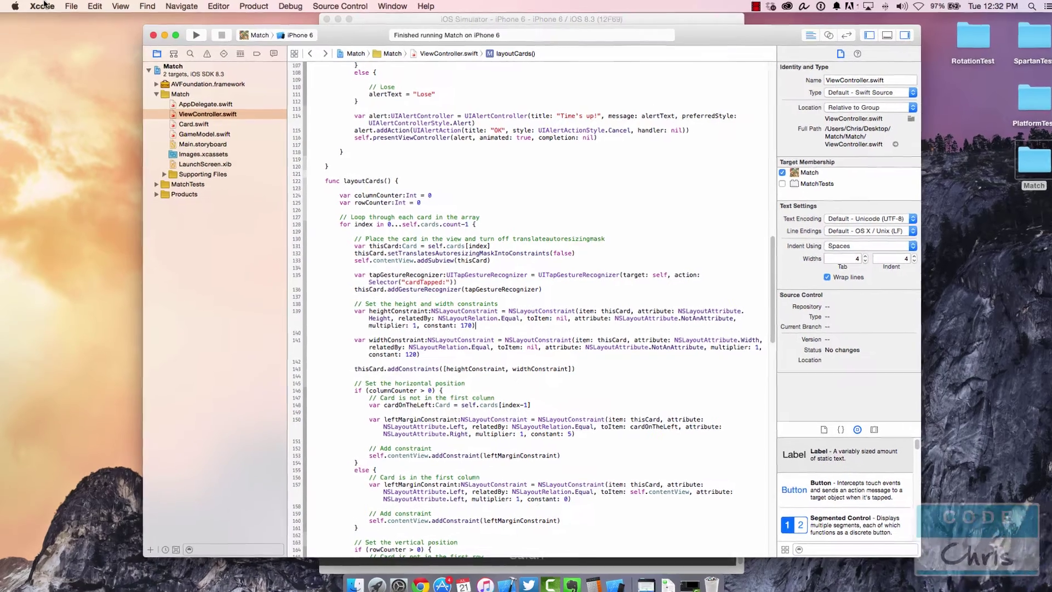
- Open Xcode Preferences from the app menu and switch to the Behaviors settings
click(43, 7)
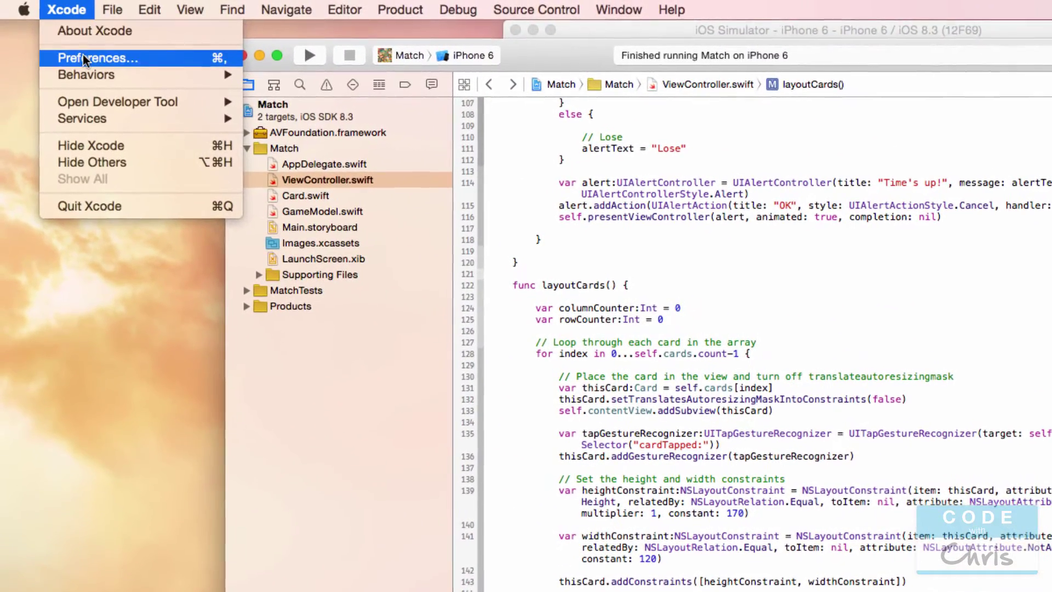
click(84, 54)
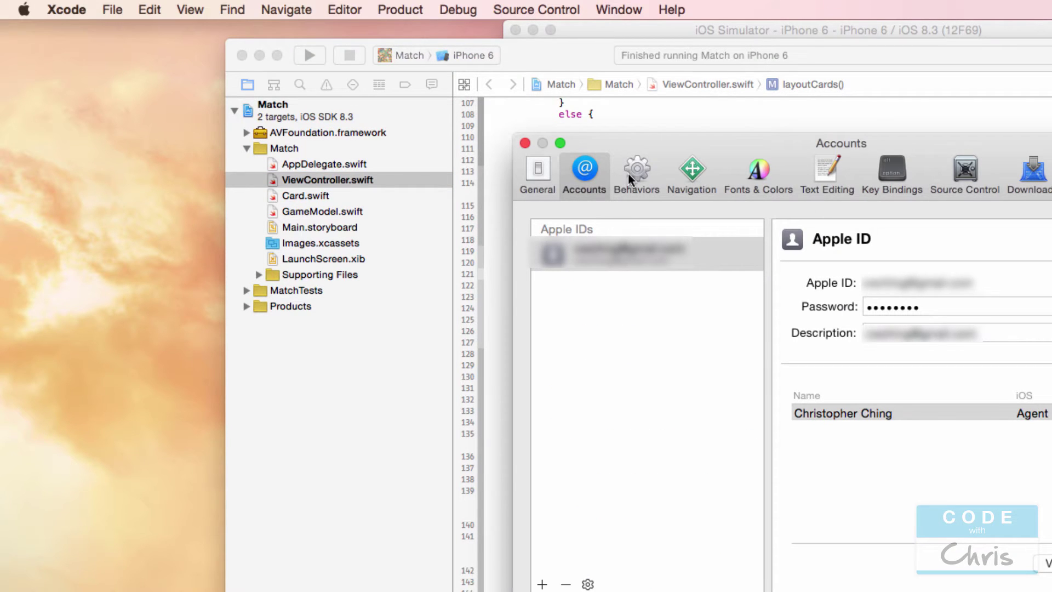
click(629, 173)
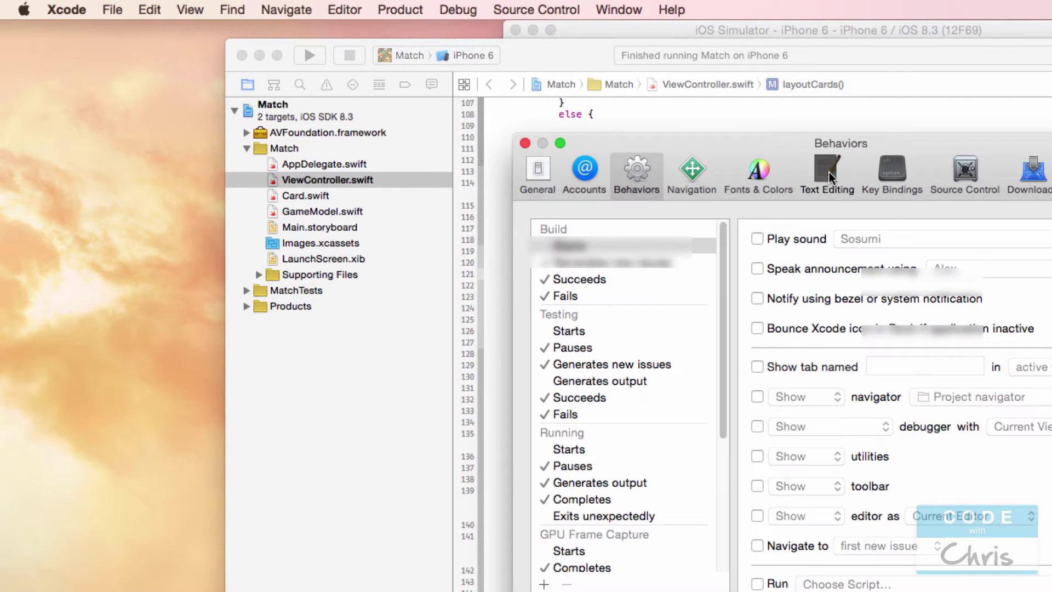
- Confirm 'Show: Line numbers' is enabled under Text Editing, then close Preferences
click(829, 172)
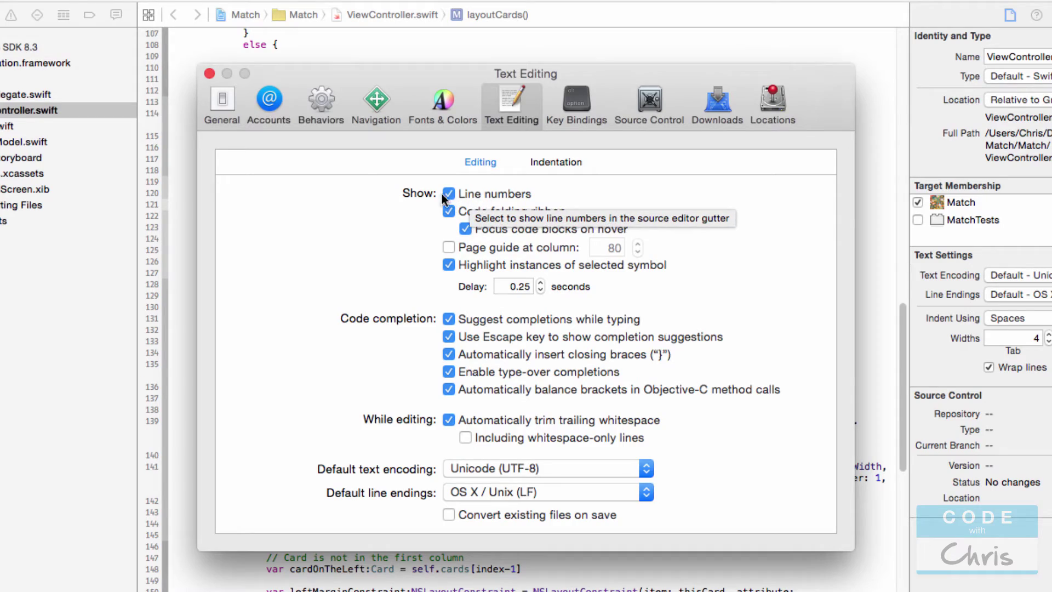
click(209, 74)
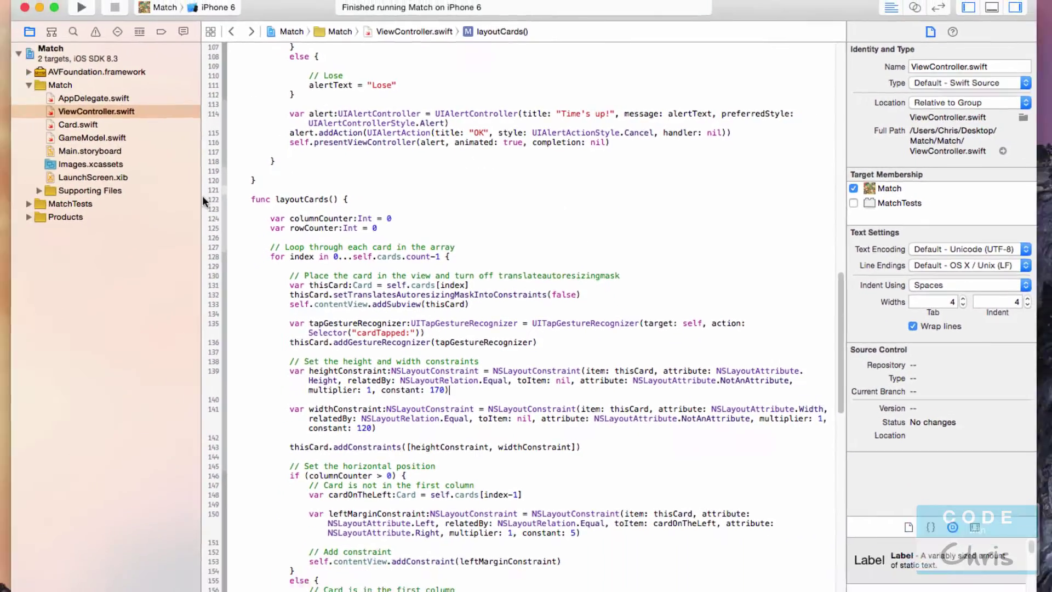